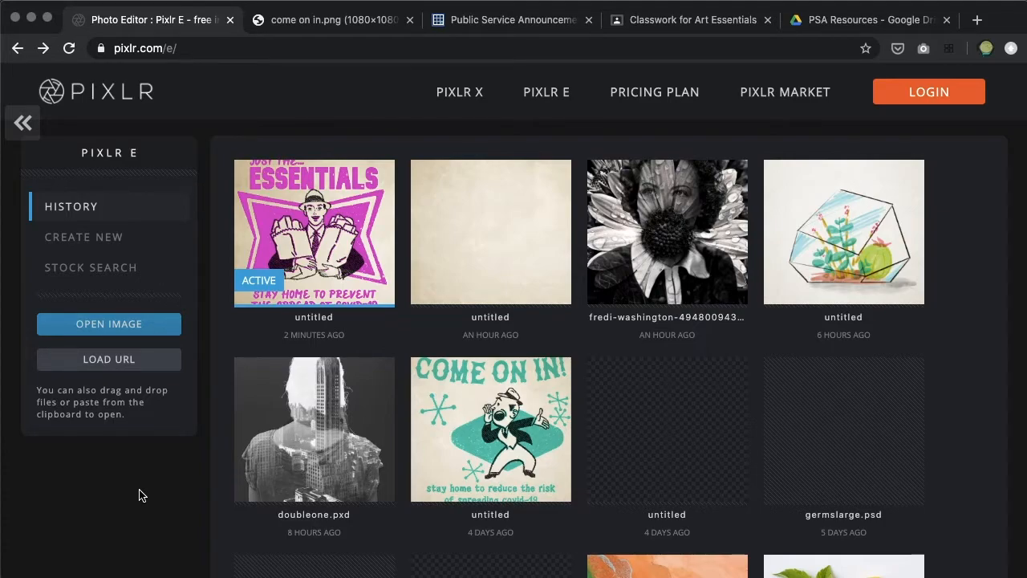
Create a new blank image at the Instagram size of 1080 x 1080 pixels
left_click(89, 241)
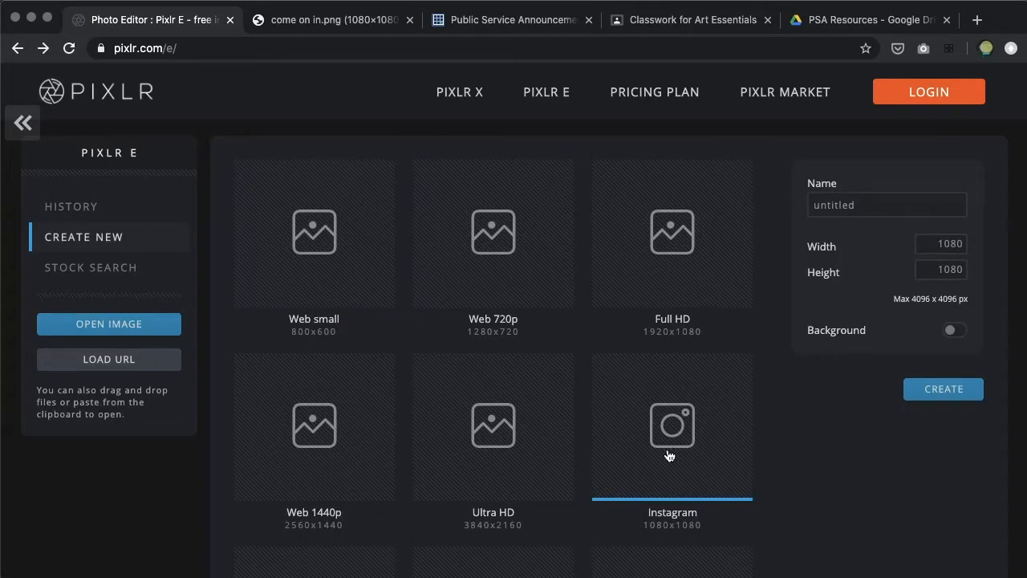
left_click(926, 392)
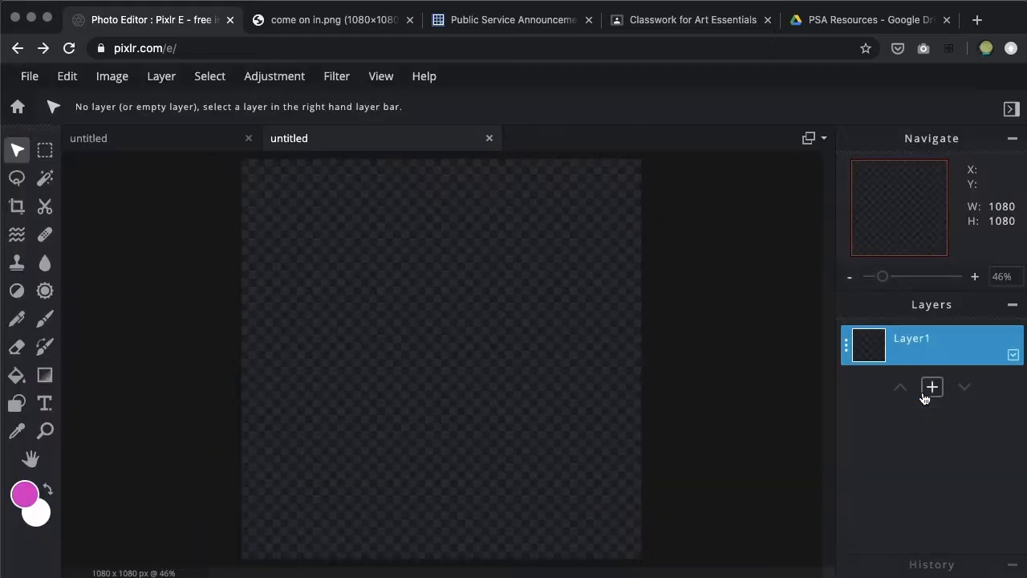
scroll(584, 377, "down", 3)
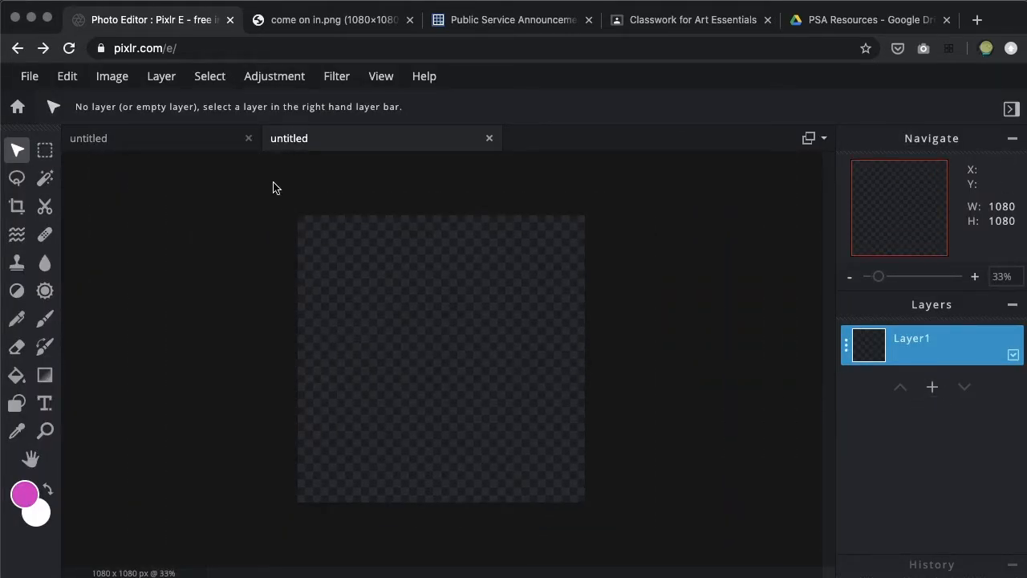
Add coloredPencil.png from the PSA Resources folder as an image layer
left_click(160, 80)
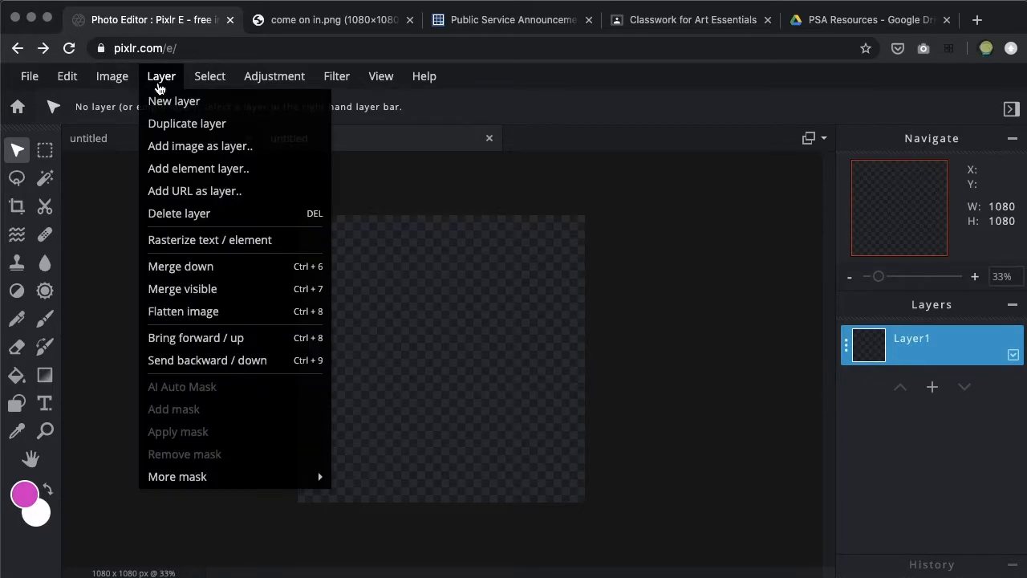
left_click(256, 148)
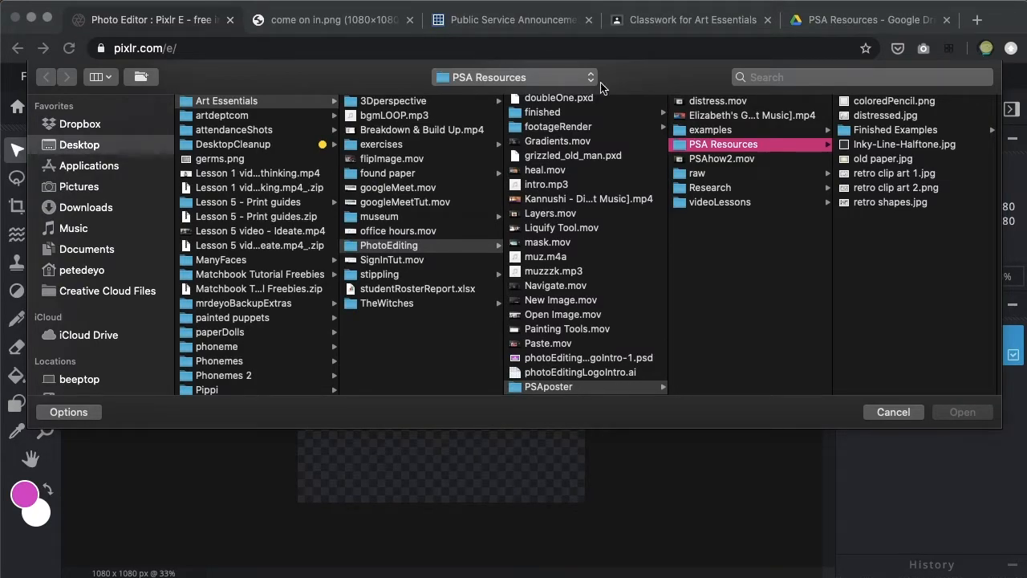
left_click(860, 102)
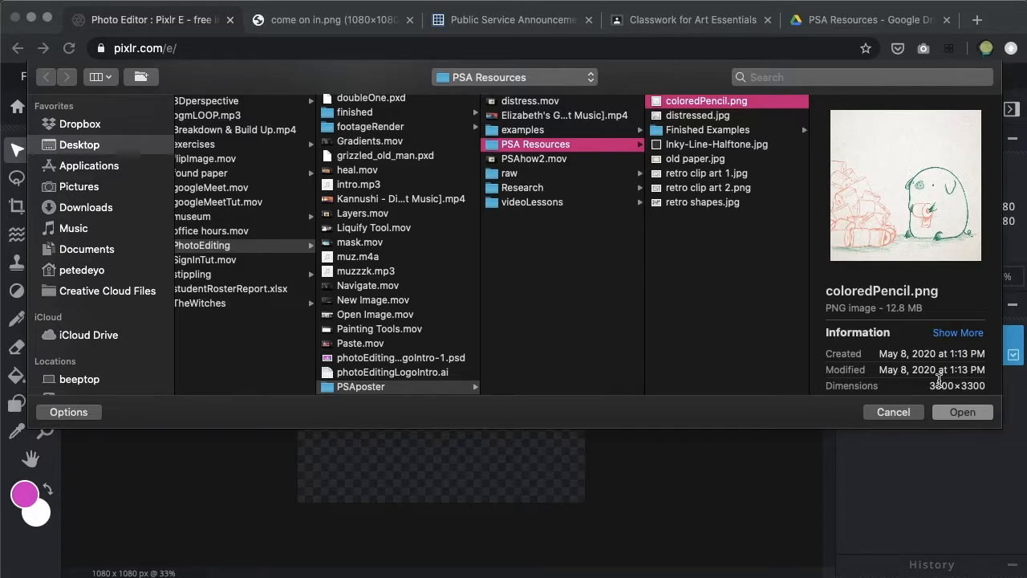
left_click(962, 413)
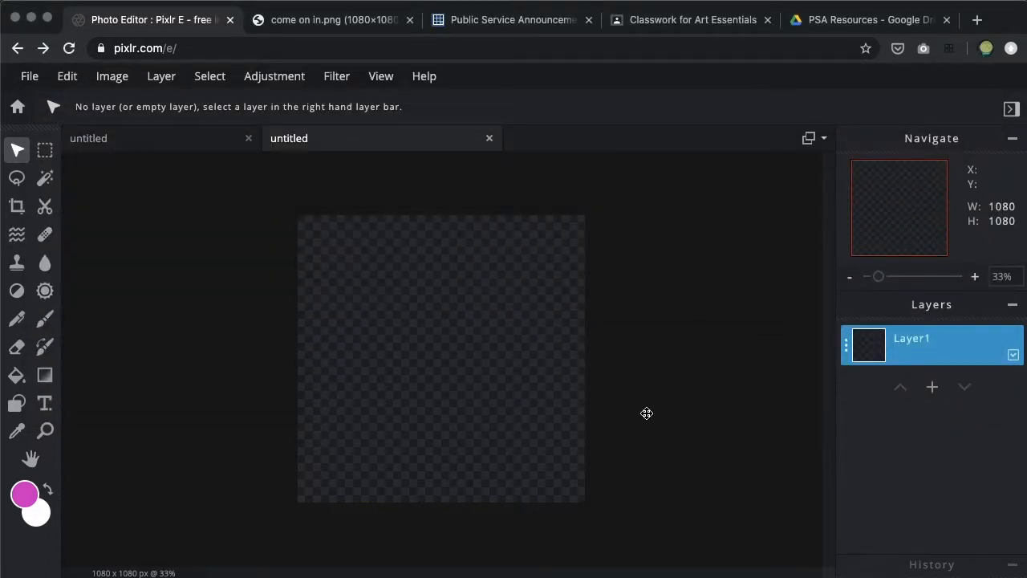
Scale the coloredPencil.png layer down from two opposite corners to about 1110 x 1110 pixels, just covering the canvas
scroll(647, 414, "down", 2)
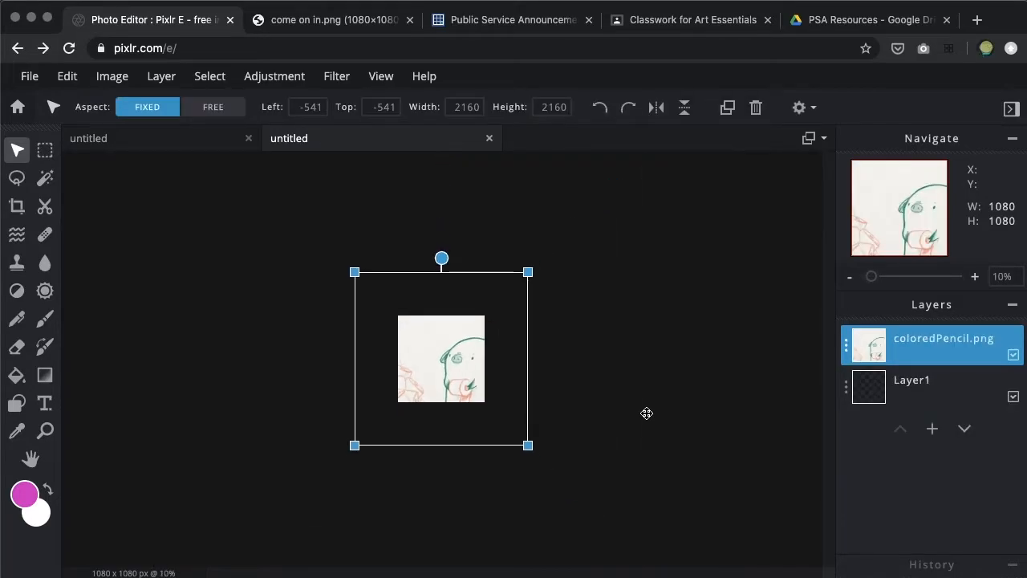
scroll(527, 446, "up", 3)
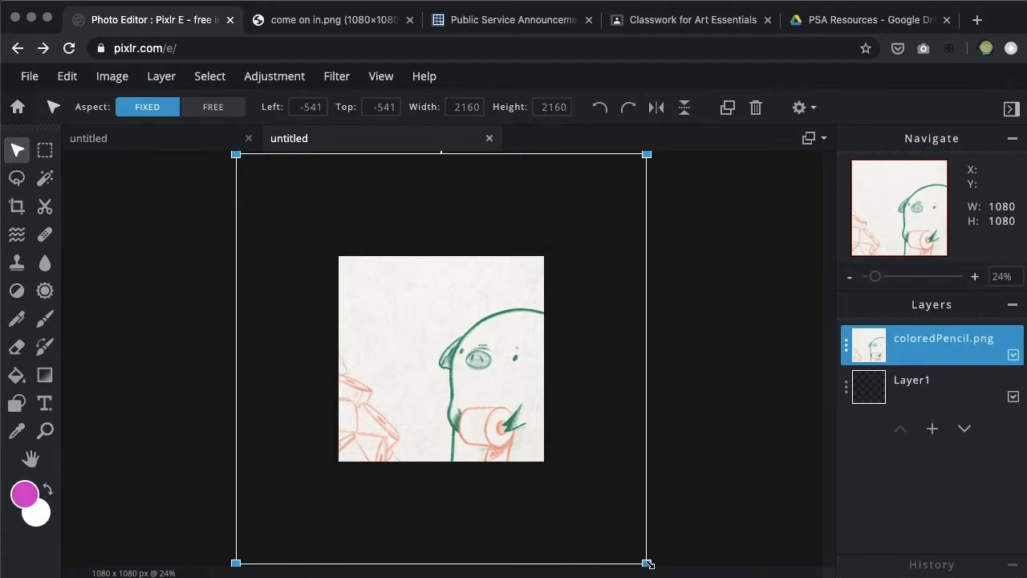
left_click_drag(647, 562, 548, 460)
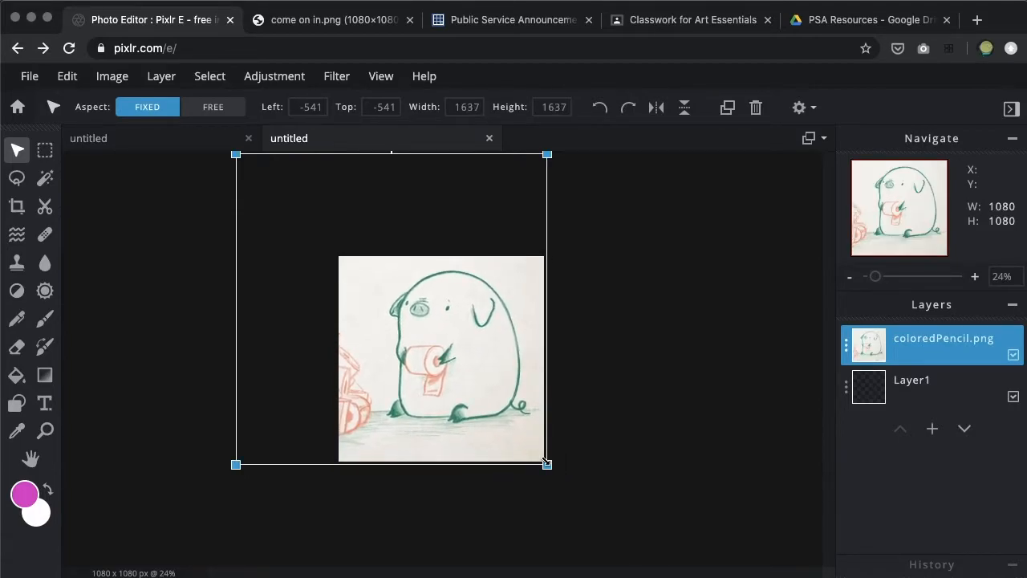
left_click_drag(234, 155, 336, 255)
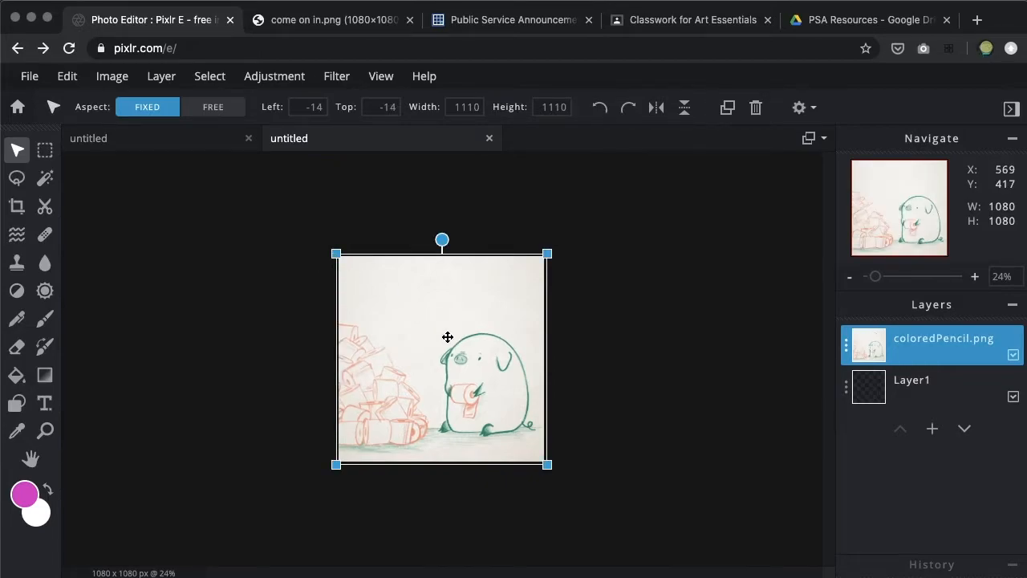
scroll(447, 337, "up", 3)
scroll(447, 337, "down", 3)
scroll(447, 337, "up", 4)
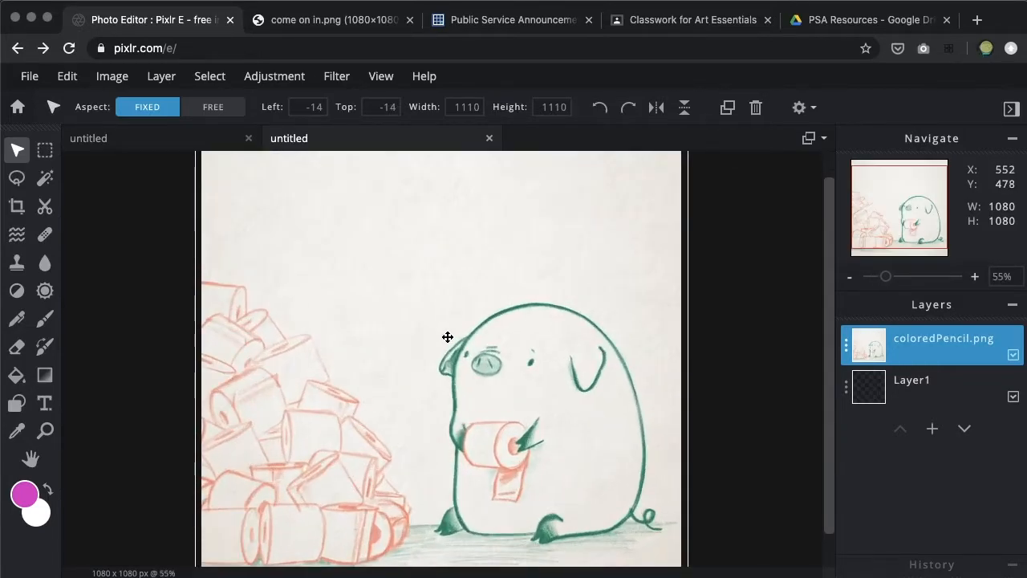
scroll(448, 337, "down", 4)
left_click(674, 351)
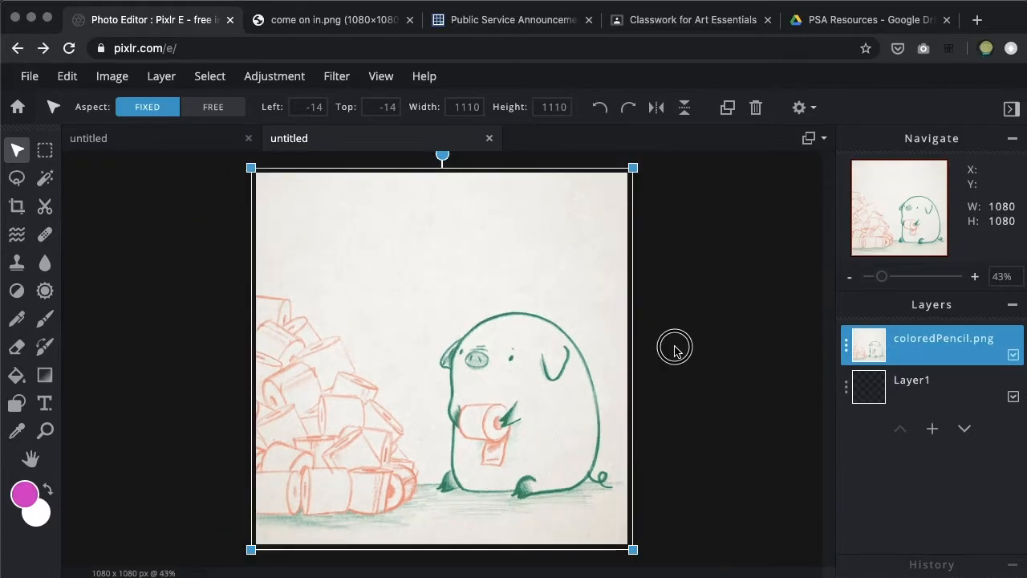
Add a text layer reading "DON'T BE A PIG!" over the drawing
left_click(44, 403)
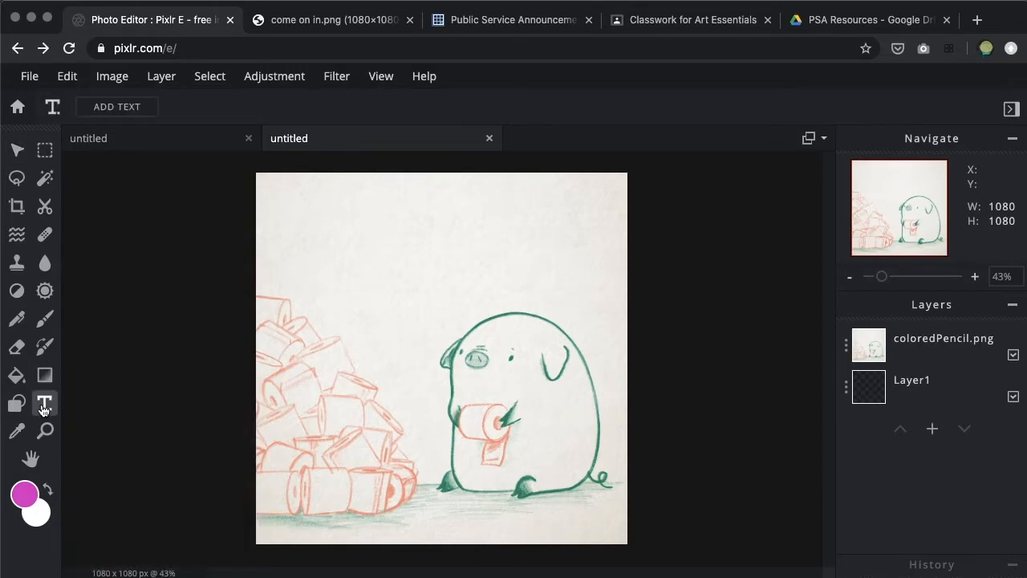
left_click(416, 243)
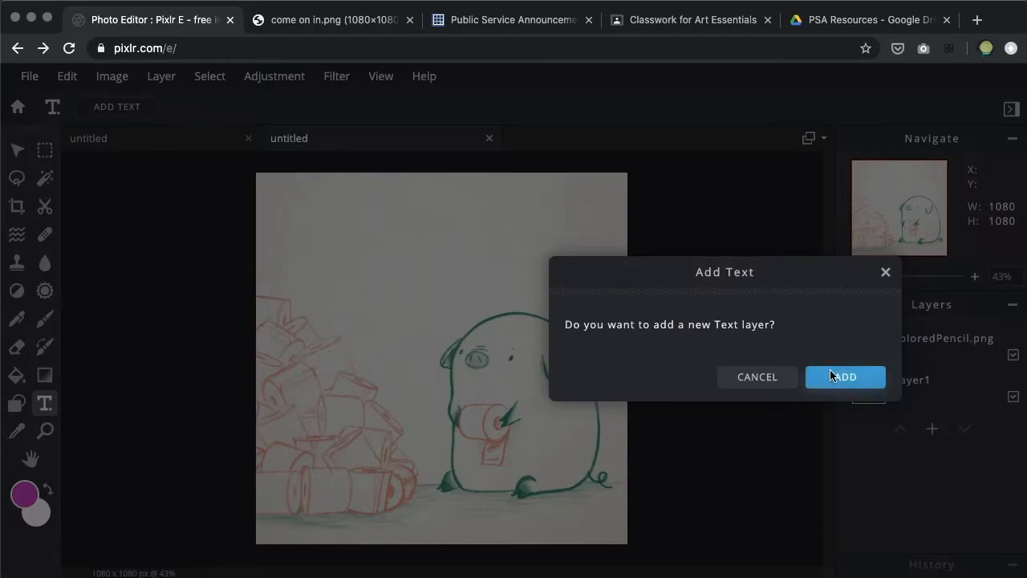
left_click(831, 374)
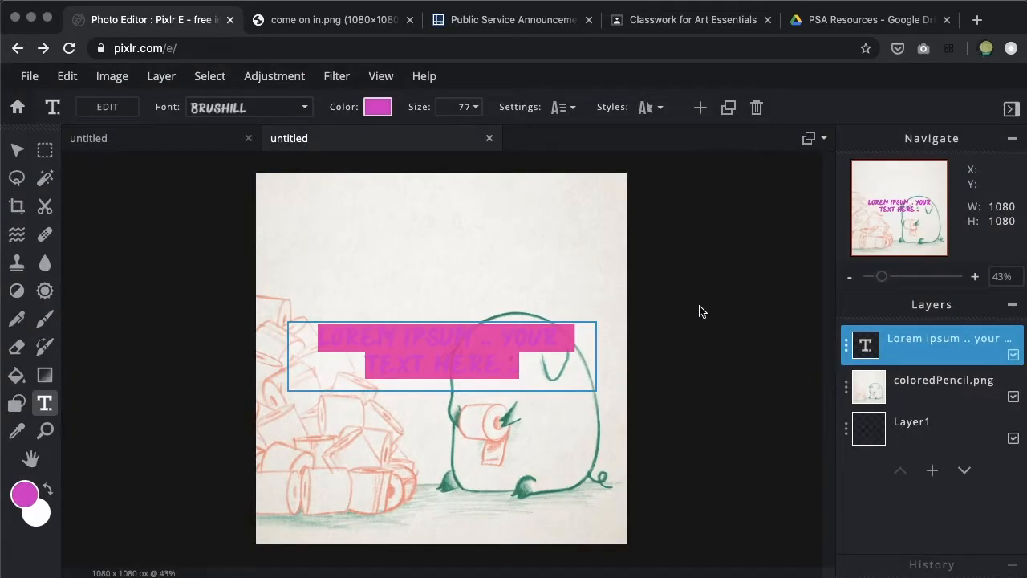
type("DON'T BE A ")
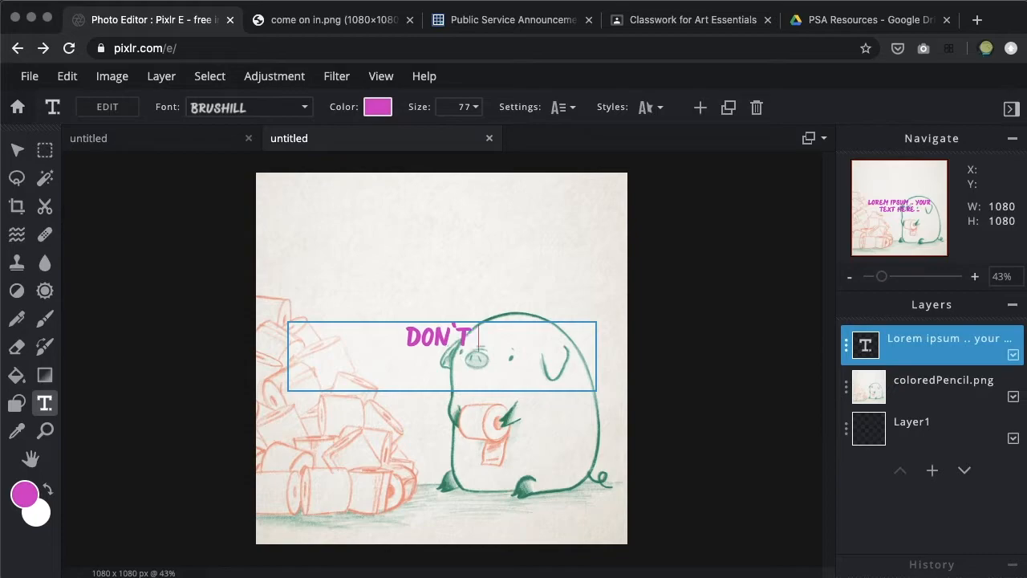
type("PI")
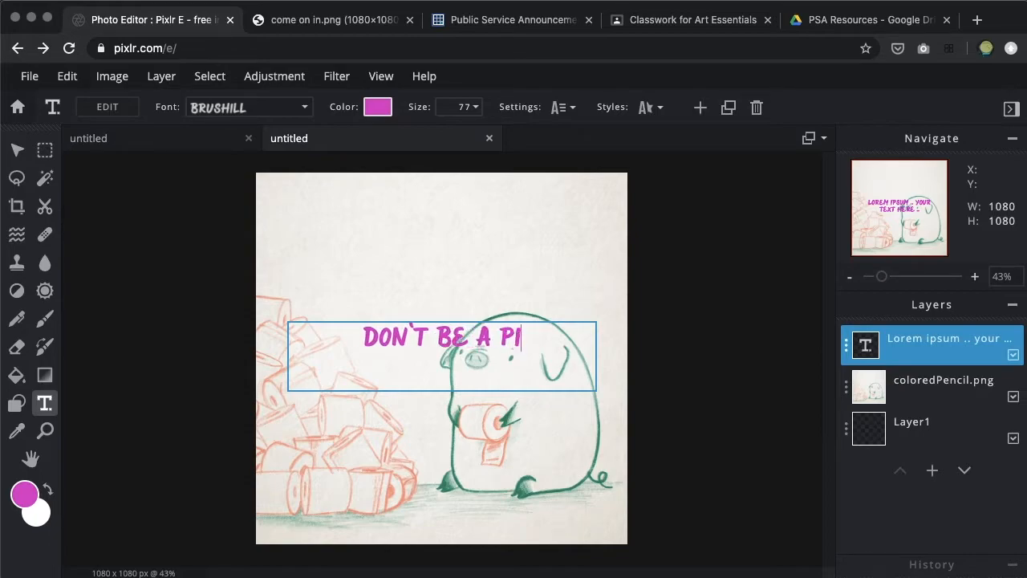
type("G!")
scroll(548, 327, "up", 3)
left_click(554, 312)
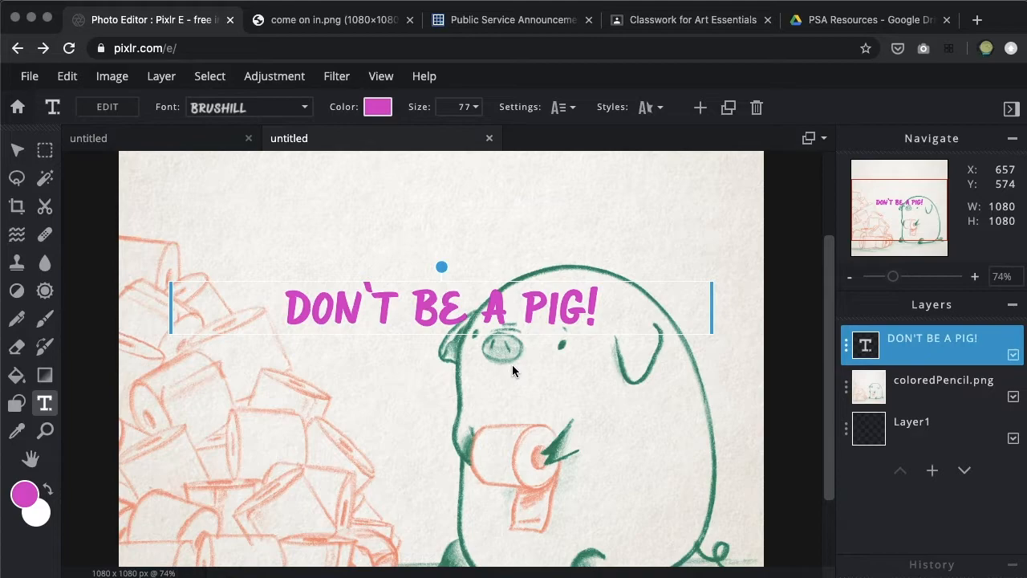
Recolor the headline text to green #398F75, sampled from the pig's outline in the drawing
left_click(379, 112)
left_click(775, 275)
left_click_drag(775, 275, 747, 318)
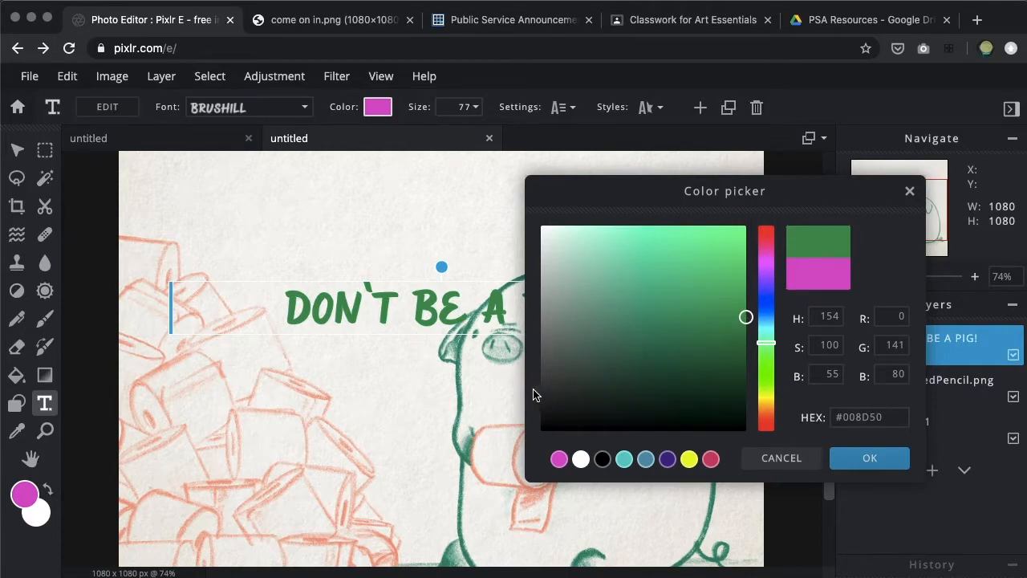
left_click(462, 457)
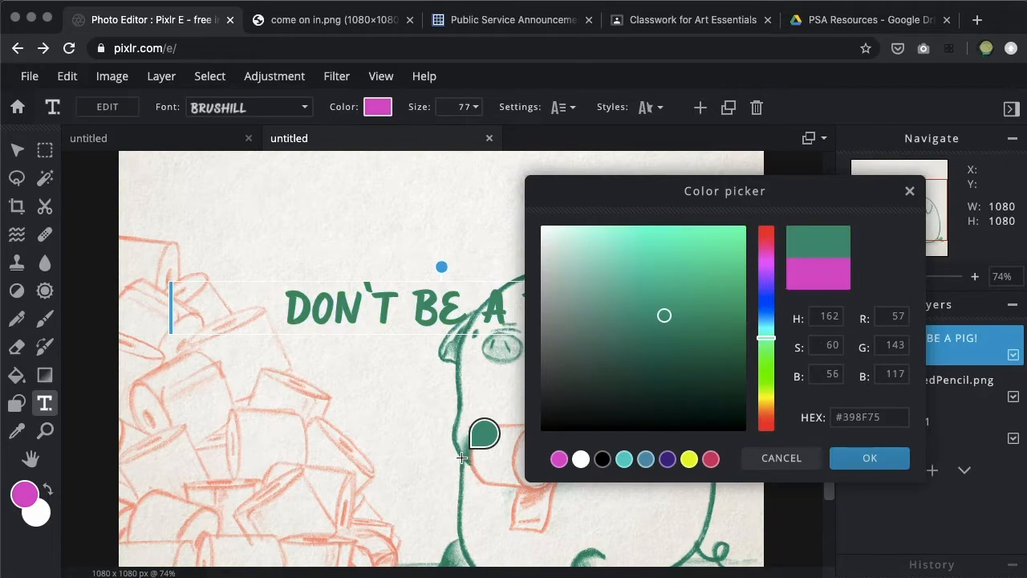
left_click(854, 458)
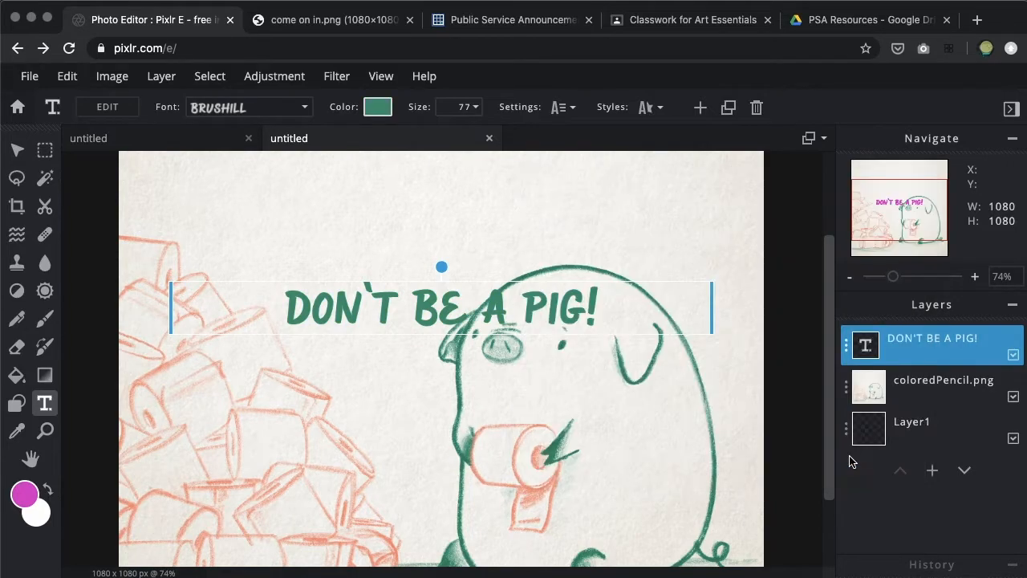
Enlarge the headline text to size 125 and move it to the upper edge of the poster
left_click(477, 107)
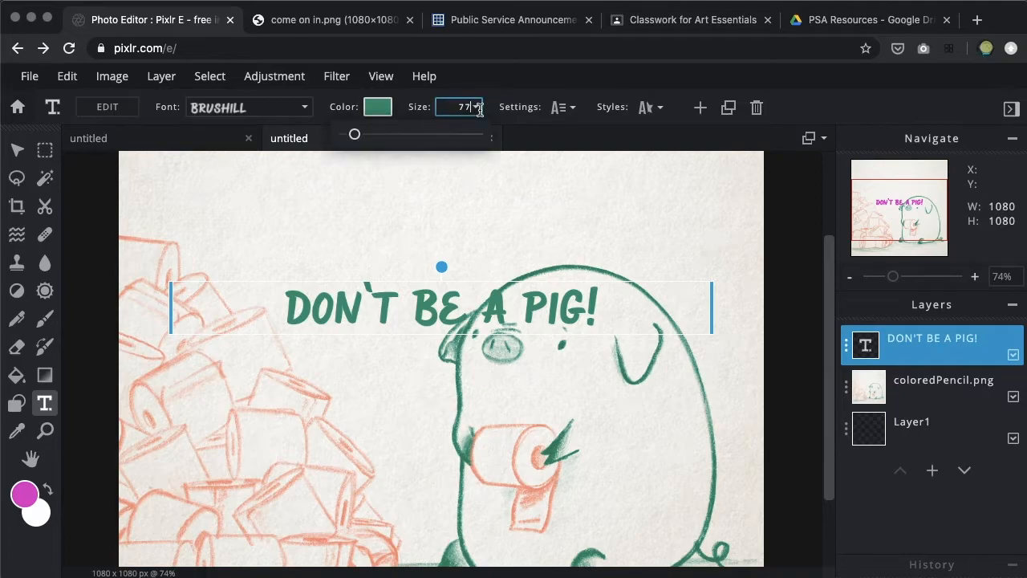
left_click_drag(354, 134, 362, 142)
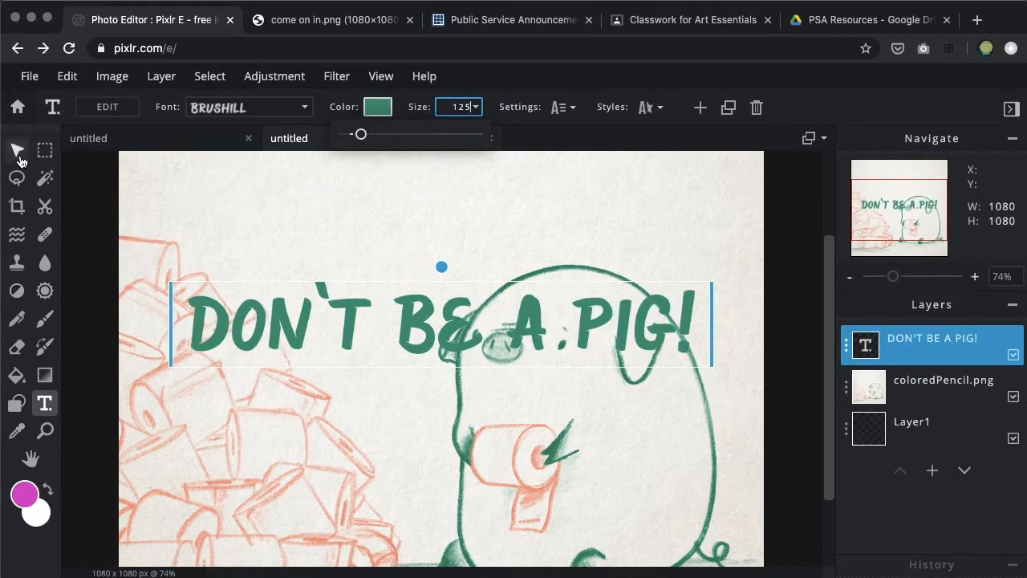
scroll(396, 338, "down", 5)
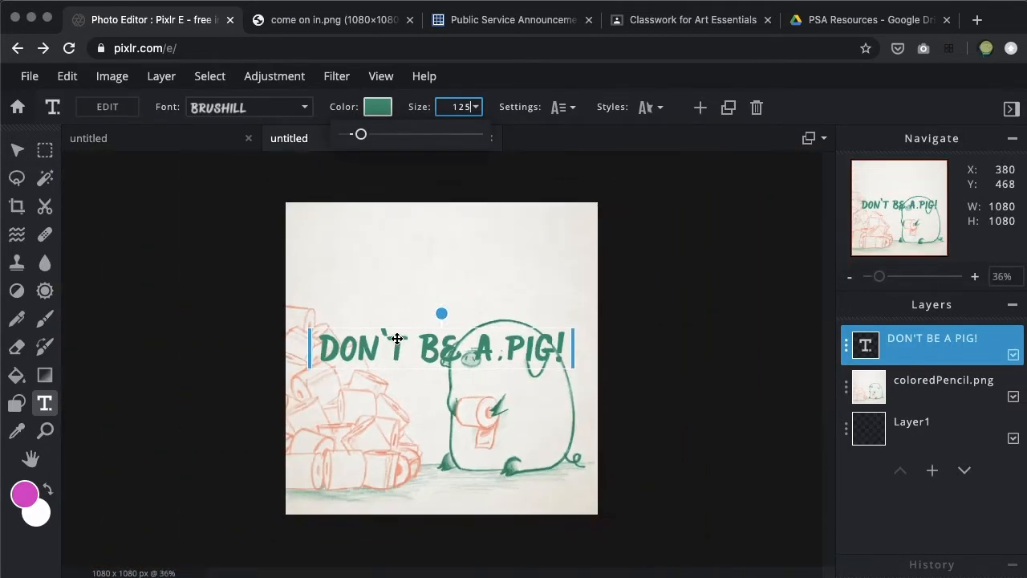
left_click(412, 335)
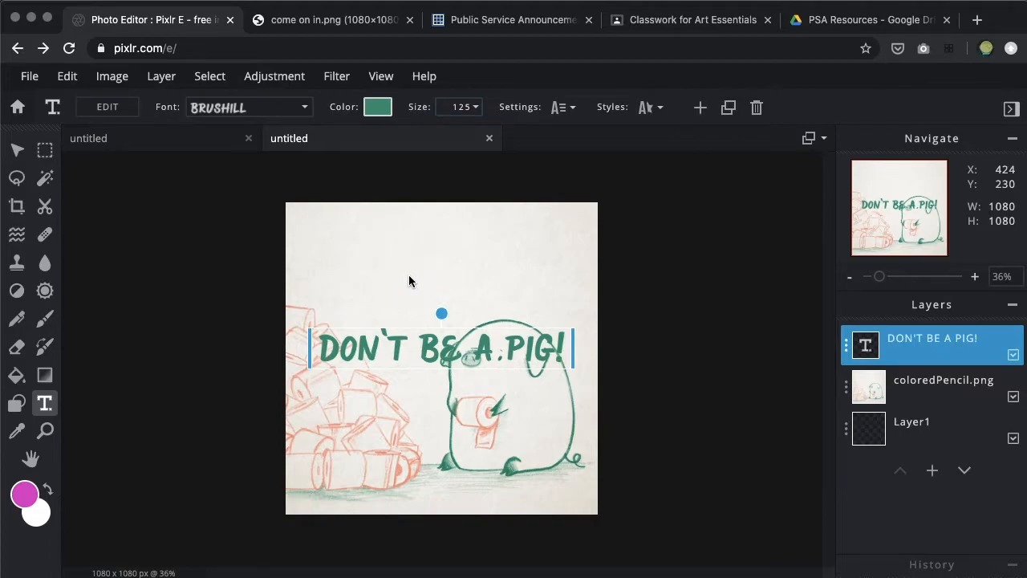
left_click_drag(374, 357, 430, 237)
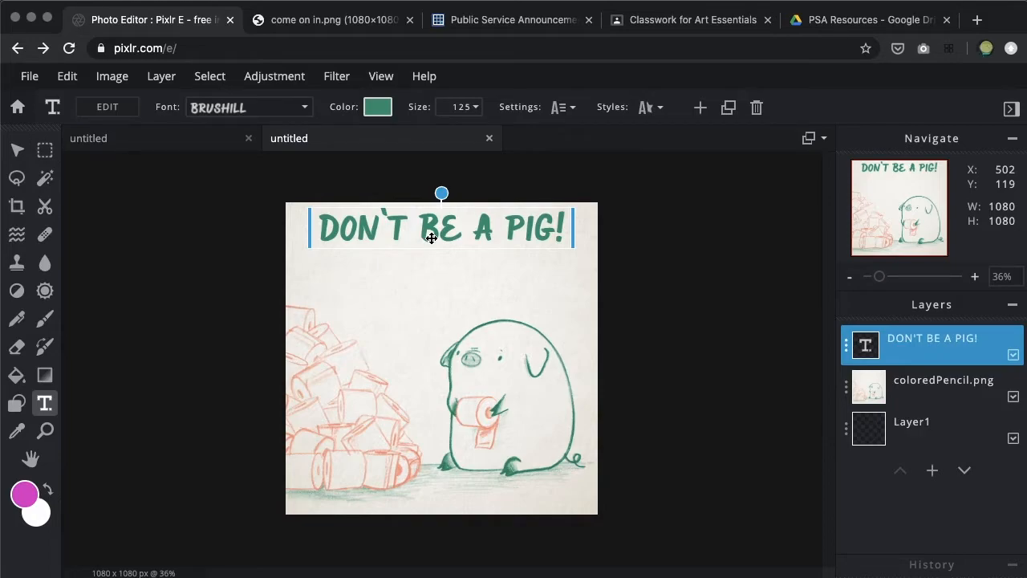
Duplicate the "DON'T BE A PIG!" text layer and move the copy directly beneath the original headline
left_click(847, 346)
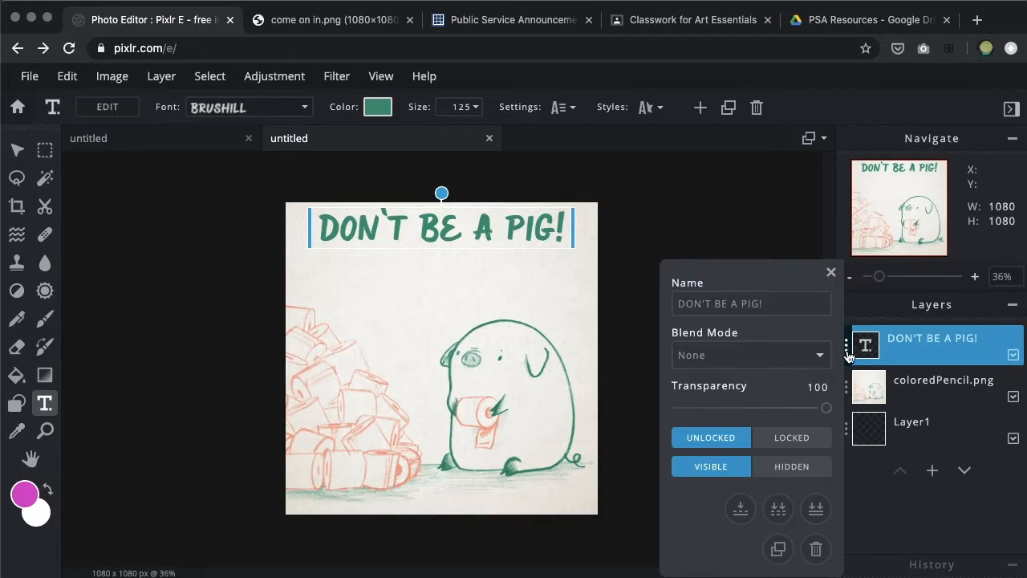
left_click(773, 557)
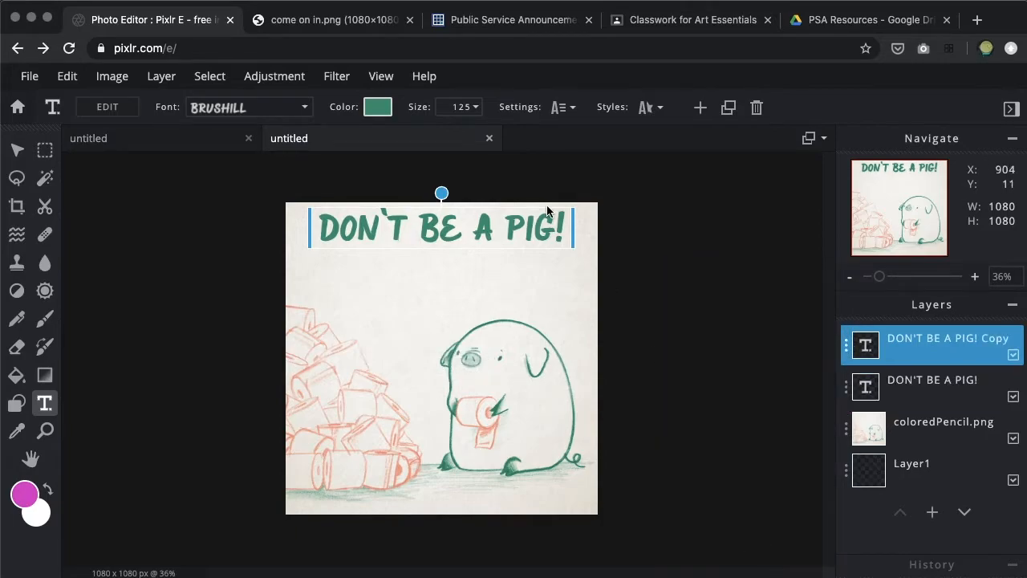
left_click(542, 227)
left_click_drag(542, 227, 542, 263)
Replace the duplicated layer's text with "HOARDING HURTS OTHERS"
double_click(526, 269)
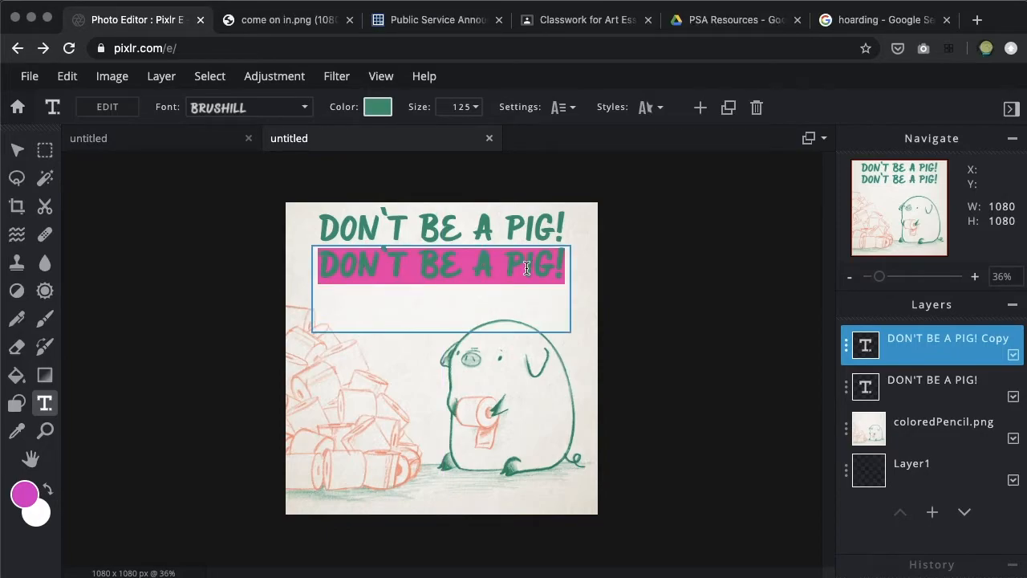
type("HOA")
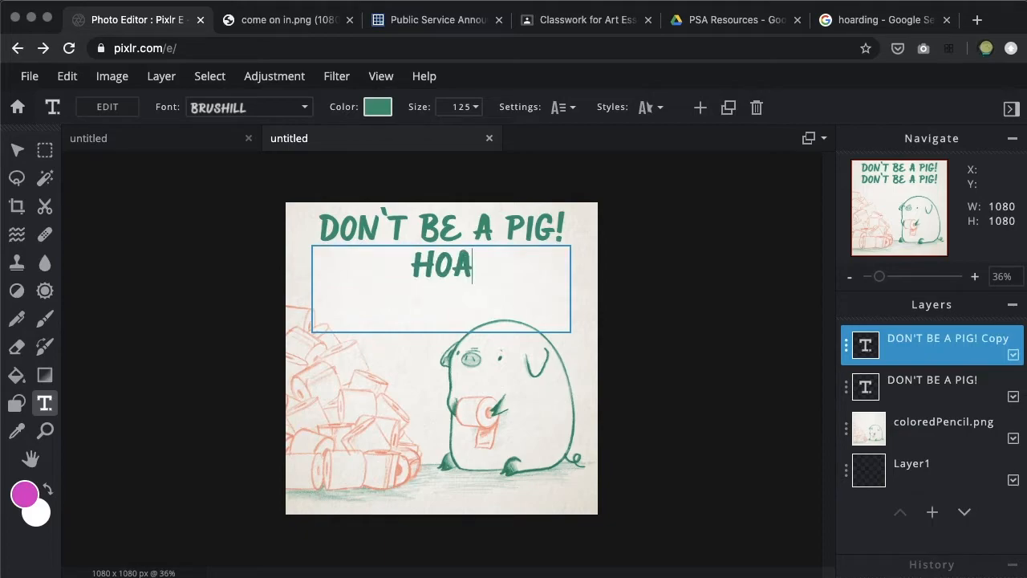
type("RDING HURT")
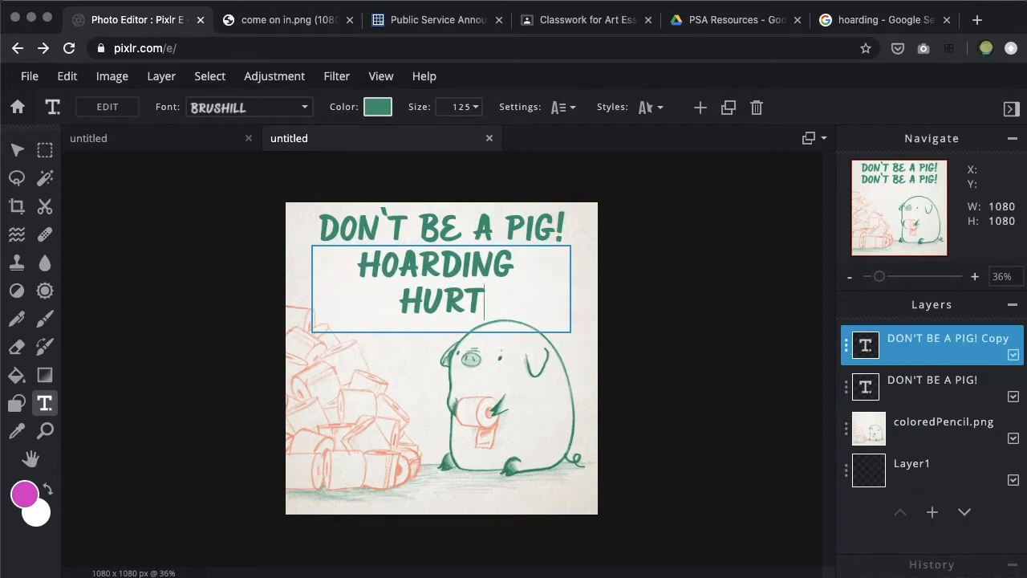
type("S OTHERS")
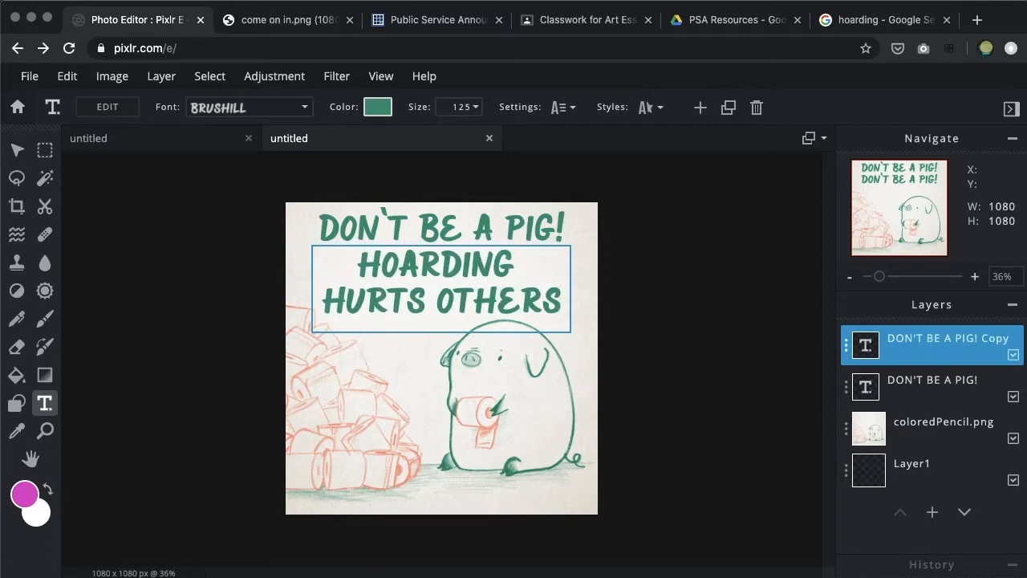
Reduce the "HOARDING HURTS OTHERS" text to size 77 so it fits on one line
left_click(480, 115)
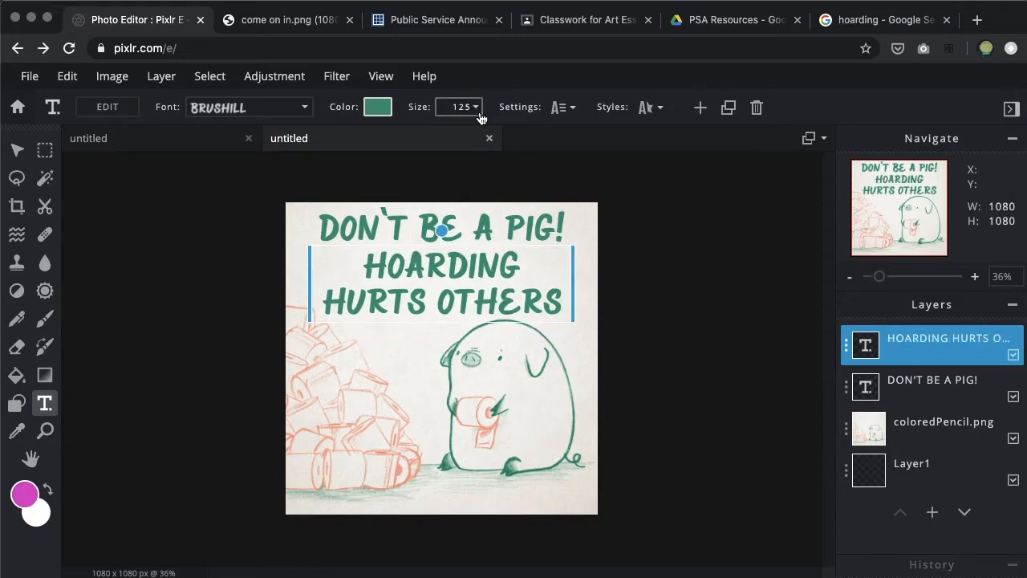
left_click(474, 113)
left_click(361, 136)
left_click_drag(361, 136, 356, 140)
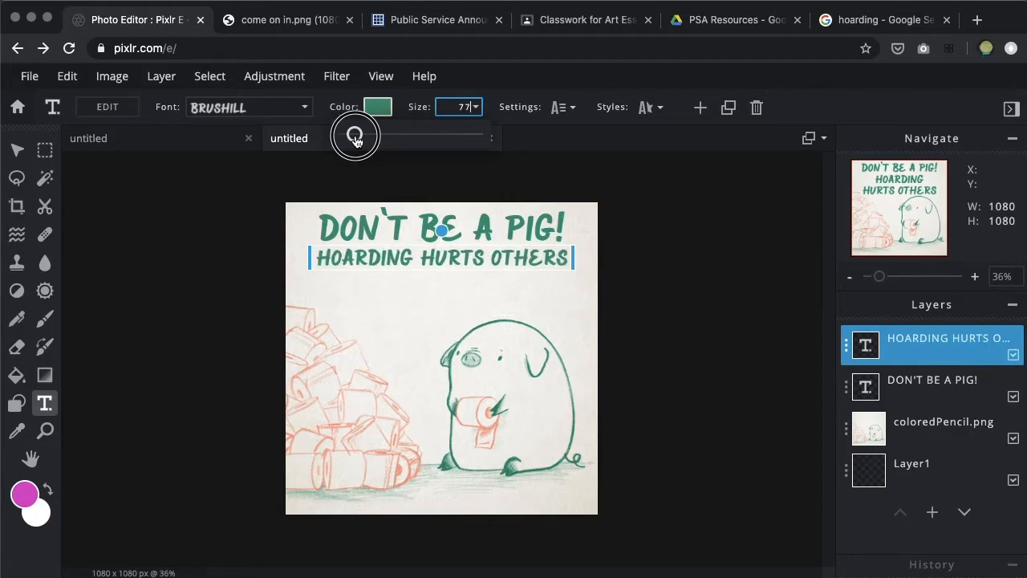
Set the "HOARDING HURTS OTHERS" text size to 75 and shift the line slightly lower beneath the headline
left_click_drag(356, 140, 355, 141)
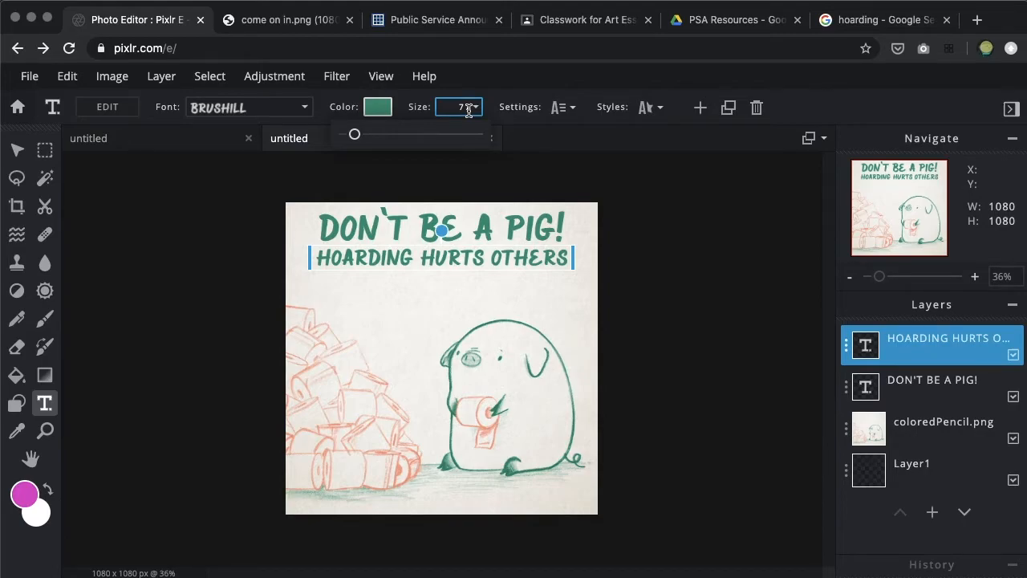
key("BackSpace")
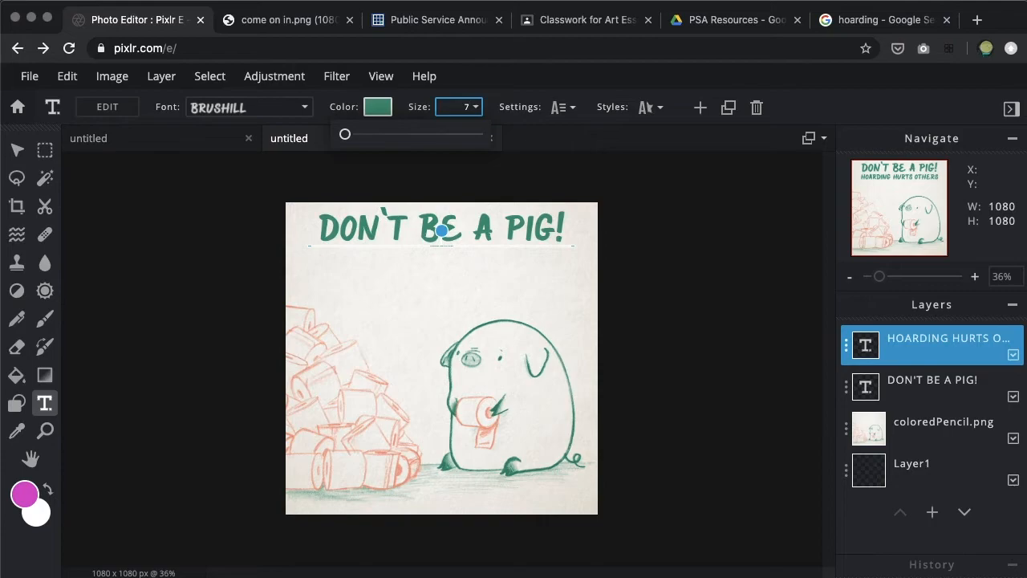
type("4")
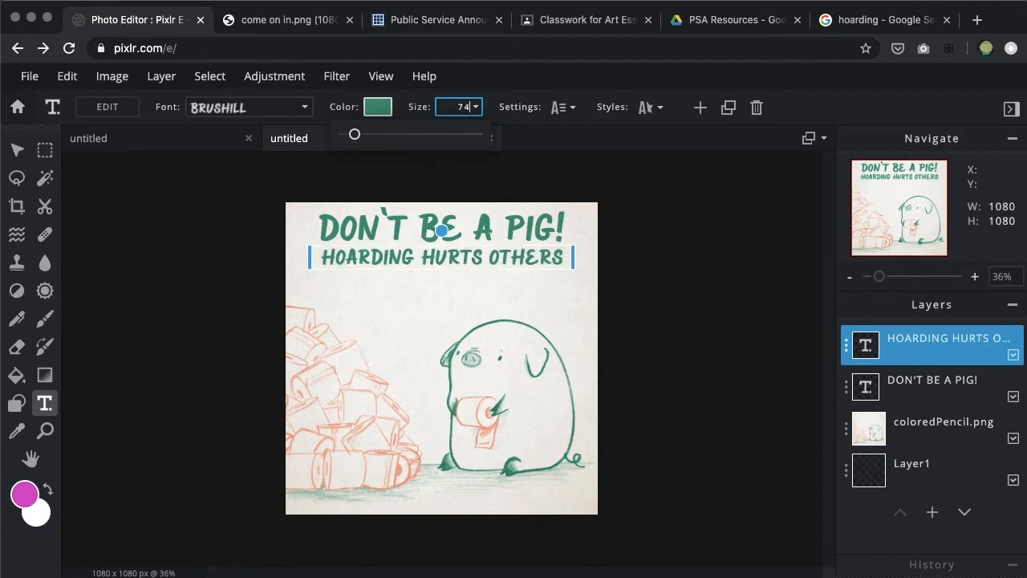
key("BackSpace")
type("5")
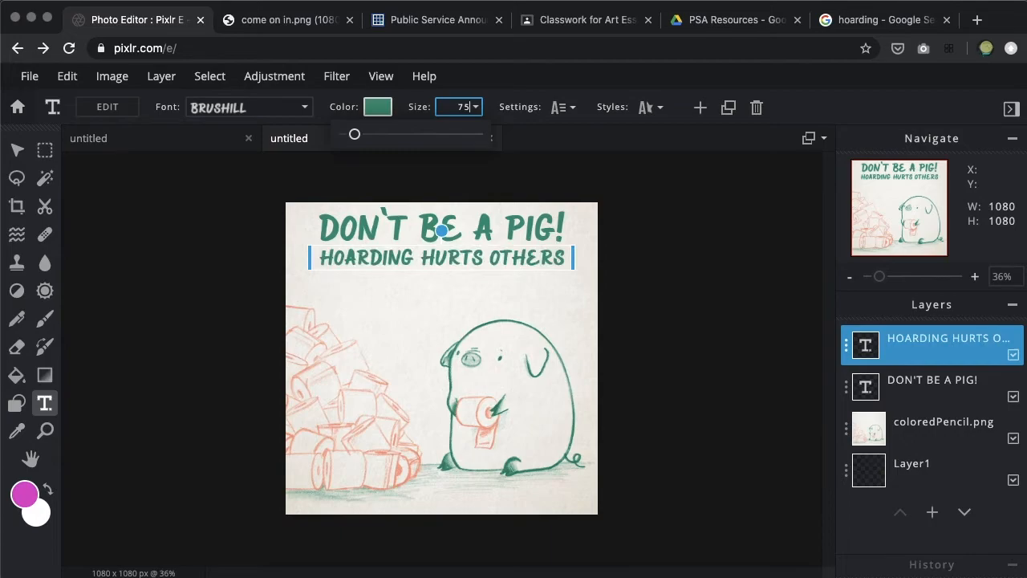
Duplicate the "HOARDING HURTS OTHERS" text layer and move the copy directly beneath the original, keeping it horizontally centered
left_click(846, 345)
left_click(777, 550)
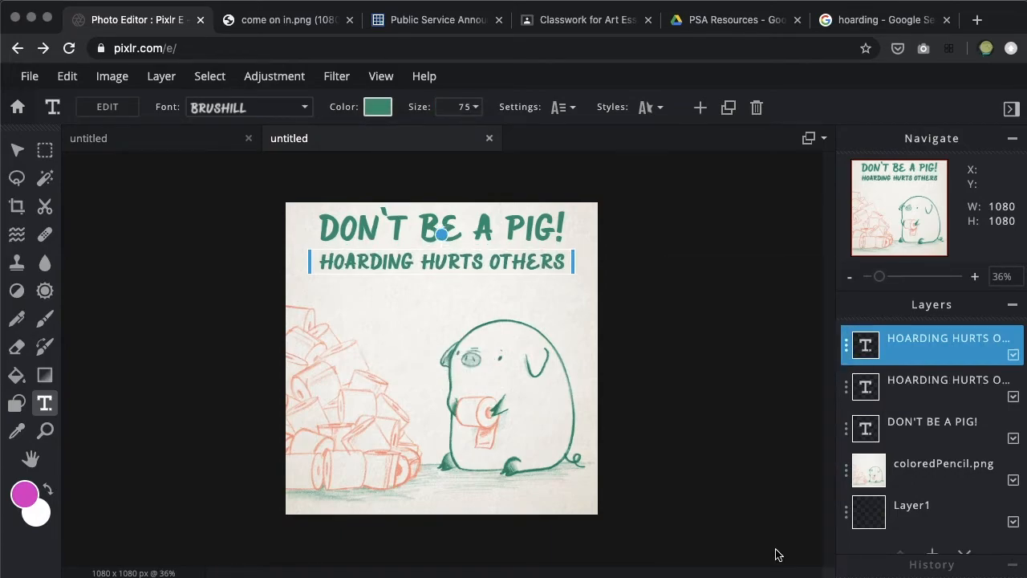
left_click_drag(554, 263, 552, 287)
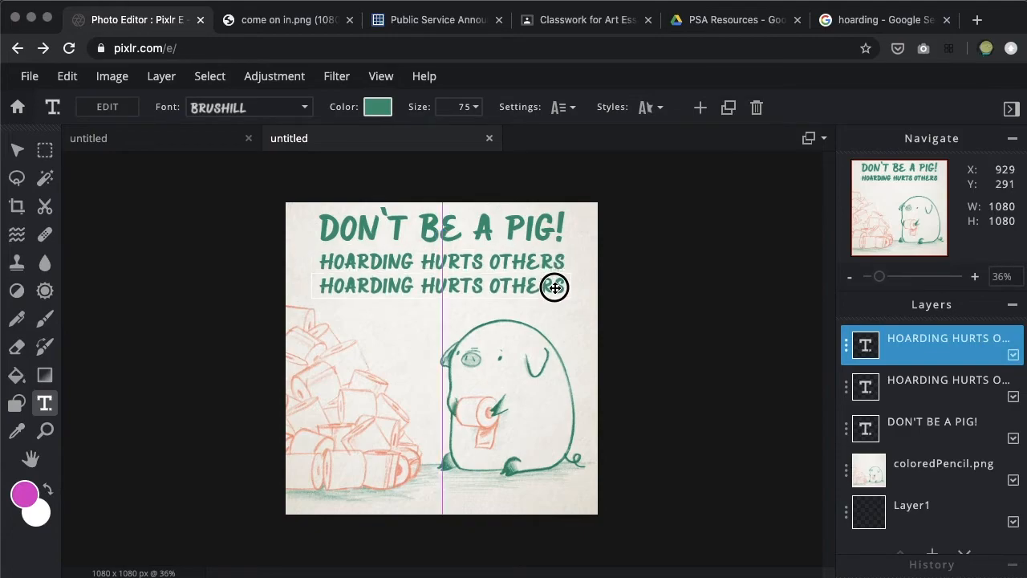
Replace the duplicated line's text with "WE CAN ALL HELP EACH OTHER IN THIS PANDEMIC"
double_click(530, 286)
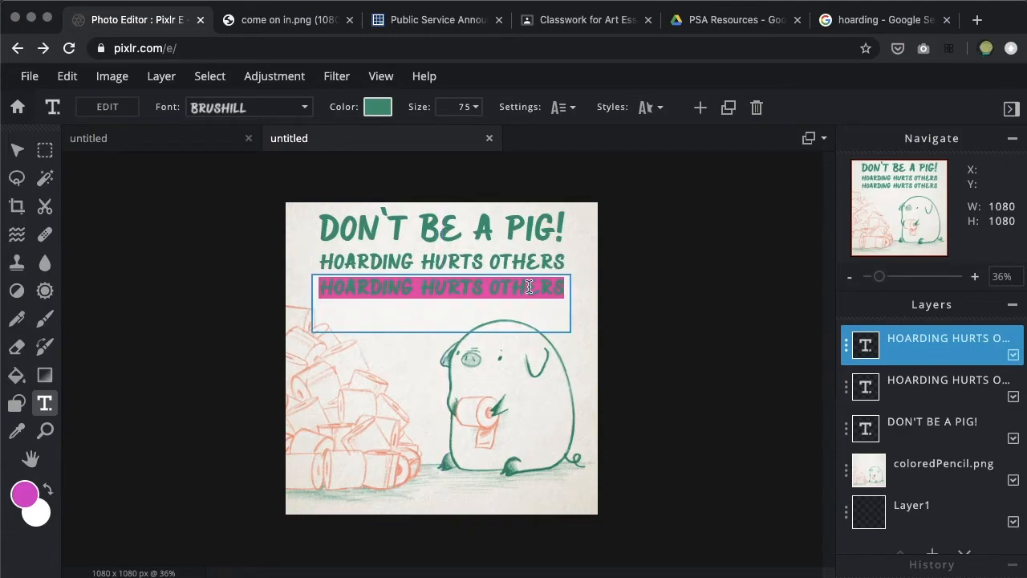
type("WE CAN ALL HELP EACH OTHER IN")
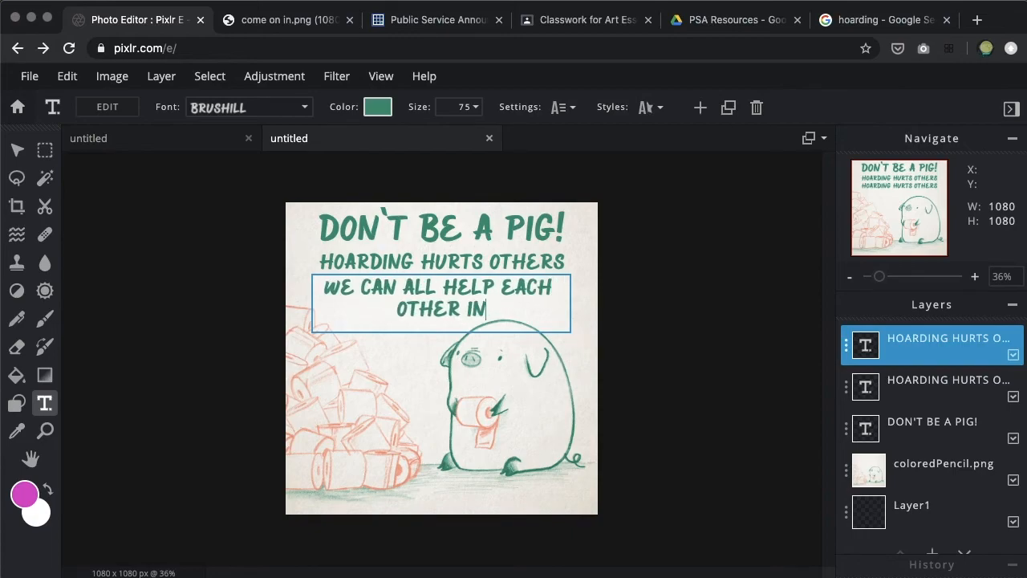
type(" THIS PANDEMIC")
Reduce the size of the "WE CAN ALL HELP EACH OTHER IN THIS PANDEMIC" text until it fits on one line, then deselect it
left_click(477, 108)
left_click_drag(353, 135, 349, 134)
key("Up")
key("Up")
key("Up")
key("Up")
key("Down")
left_click(710, 288)
left_click(537, 283)
left_click(775, 306)
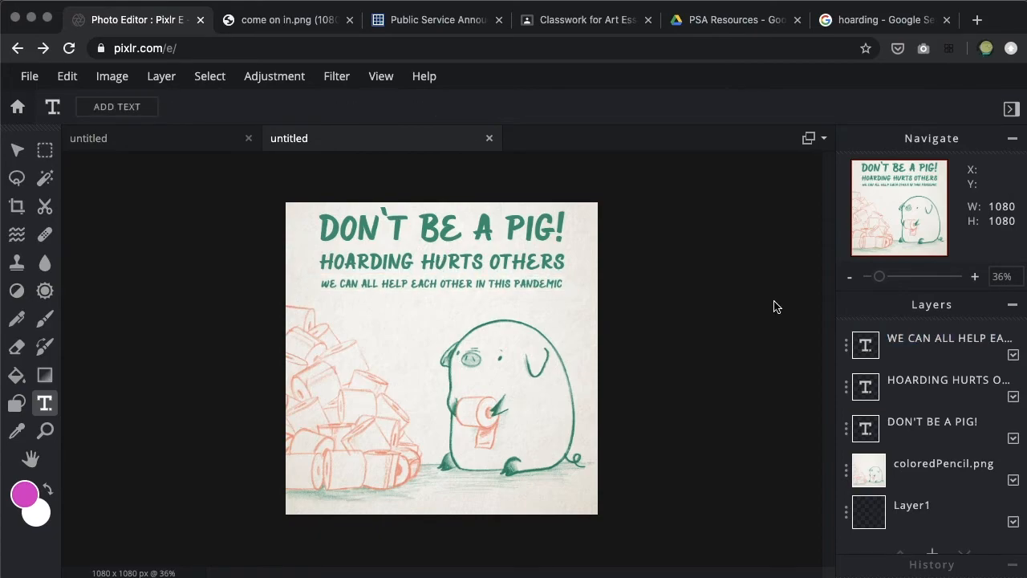